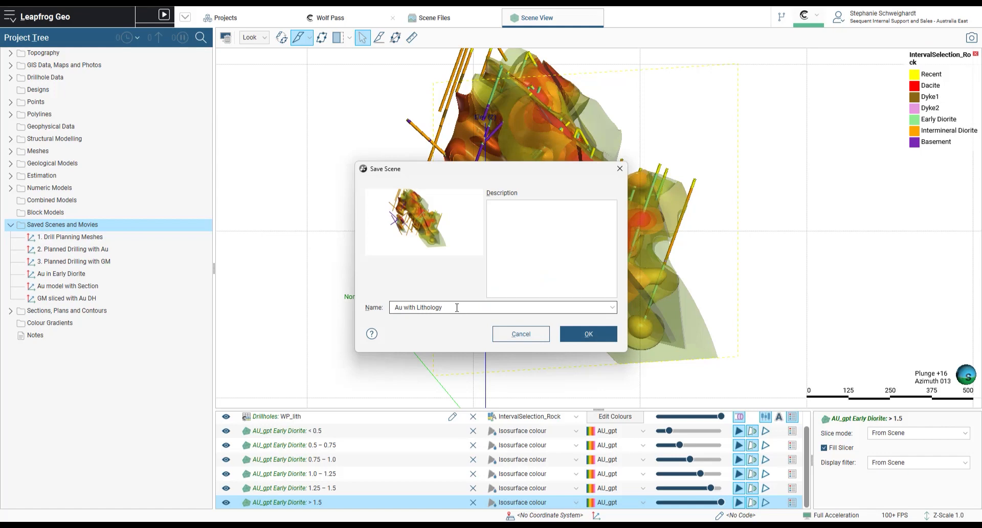
- Save the current scene as "Au with Lithology DH" with a description beginning "Template for Mo"
text(H)
click(532, 212)
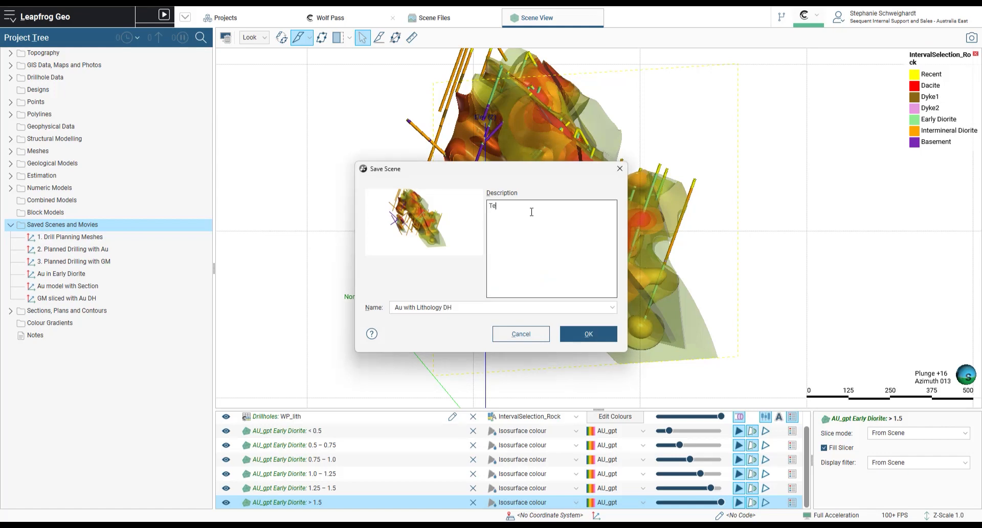
text(Template for Monthly Update report)
click(563, 337)
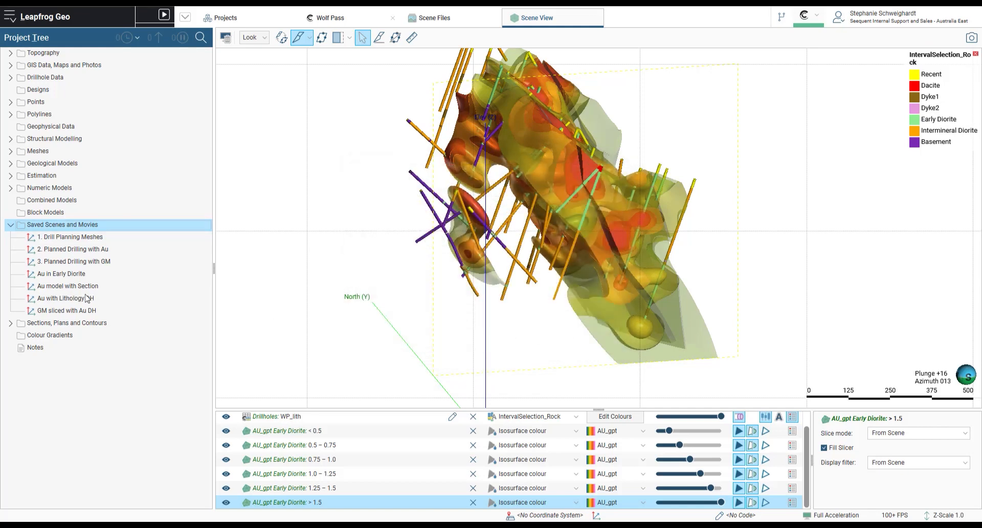
- Load the 1. Drill Planning Meshes saved scene and show all AU_gpt Early Diorite isosurfaces together
drag(69, 236, 390, 261)
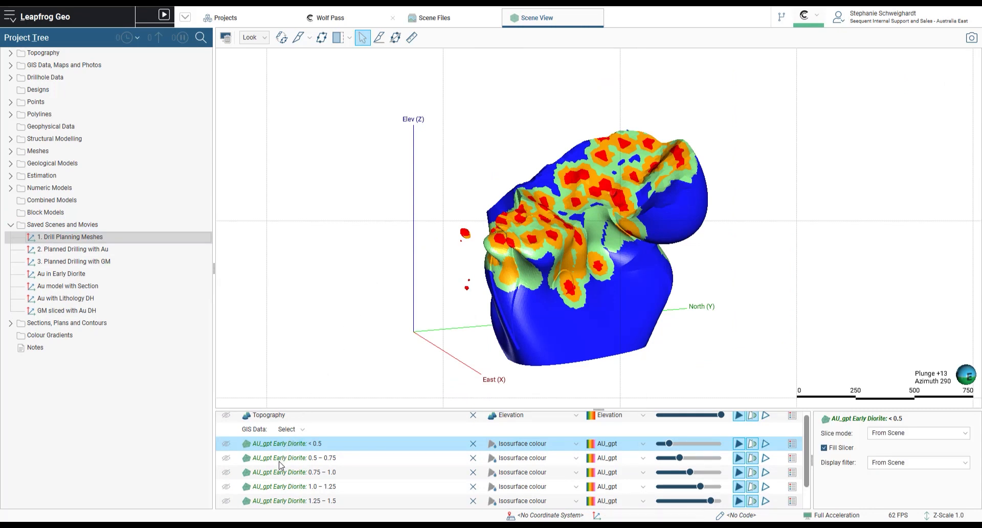
click(309, 461)
key(ctrl+a)
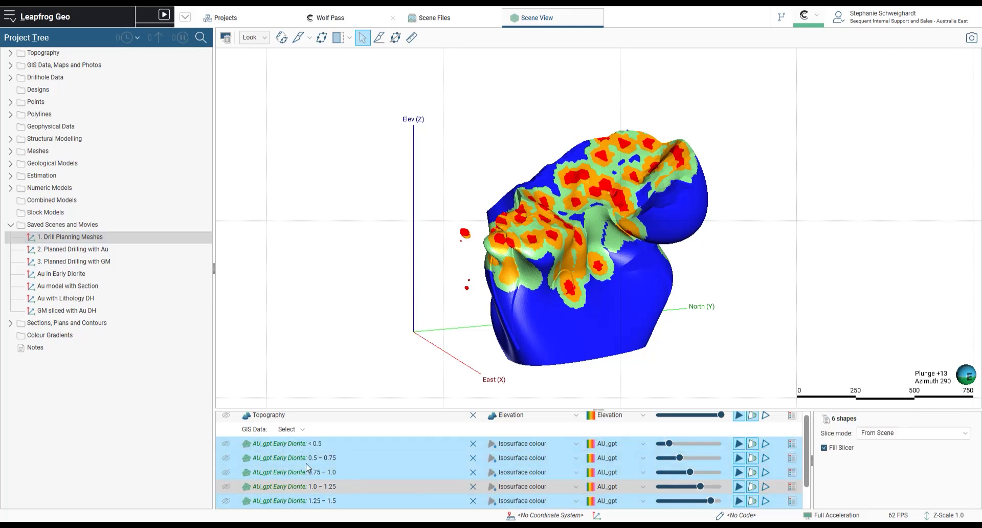
scroll(304, 465, down, 1)
click(227, 502)
click(279, 478)
key(ctrl+a)
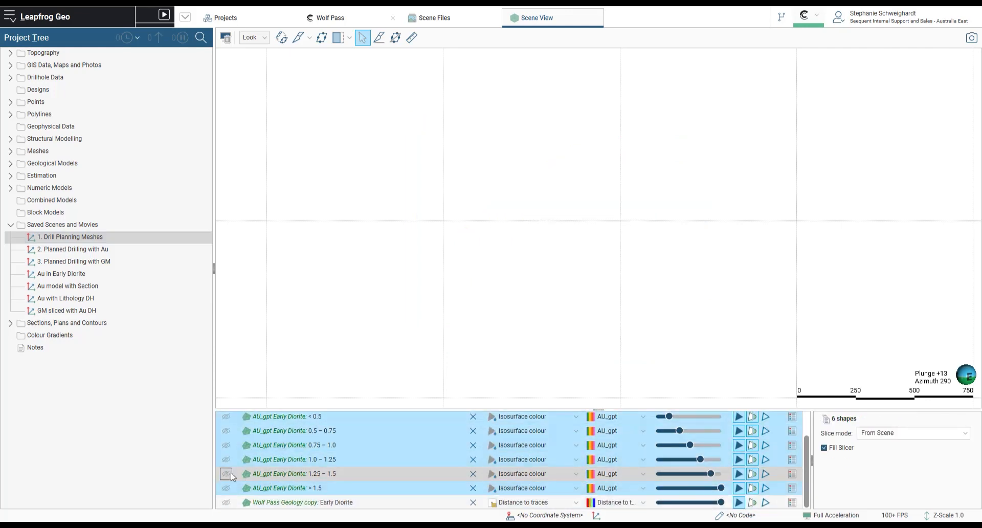
click(231, 473)
drag(586, 267, 156, 284)
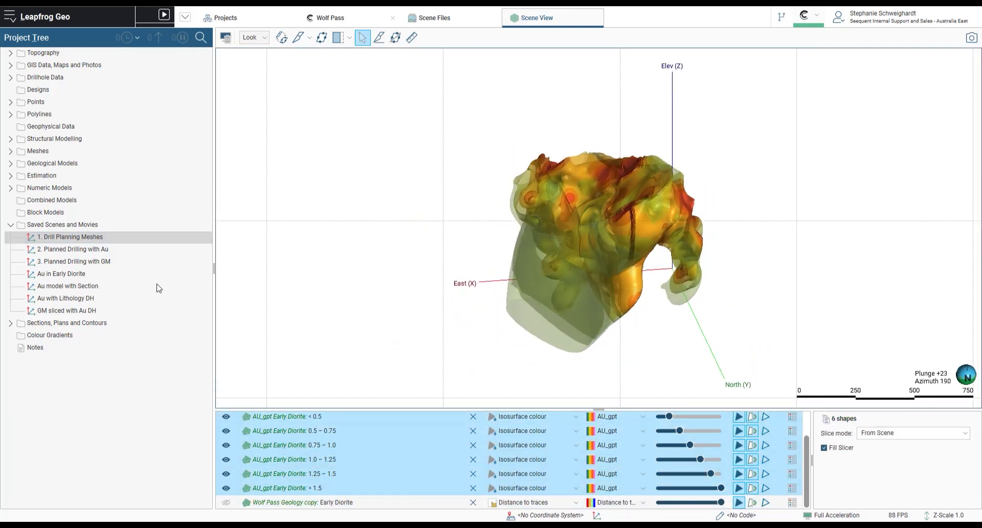
- Hide the isosurfaces and show only the Wolf Pass Geology copy: Early Diorite surface
click(225, 444)
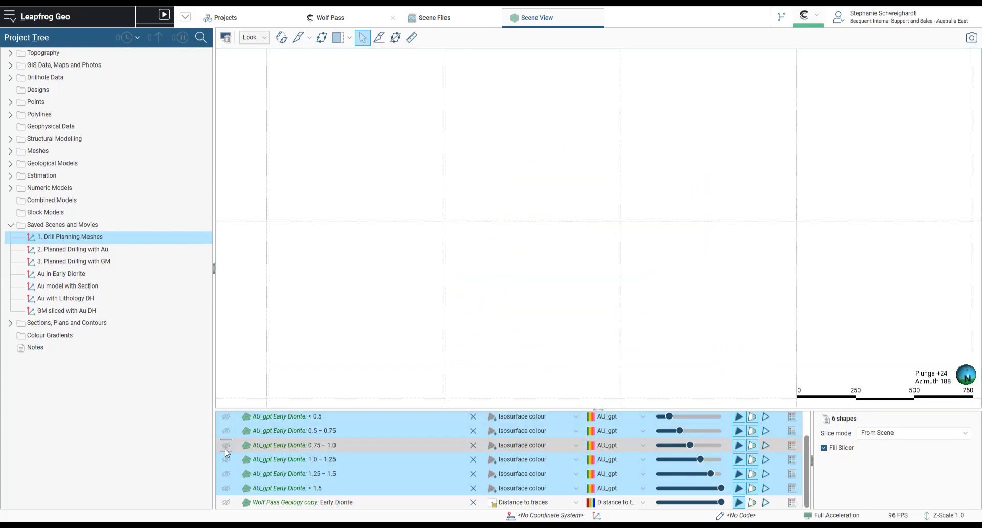
click(264, 504)
click(225, 502)
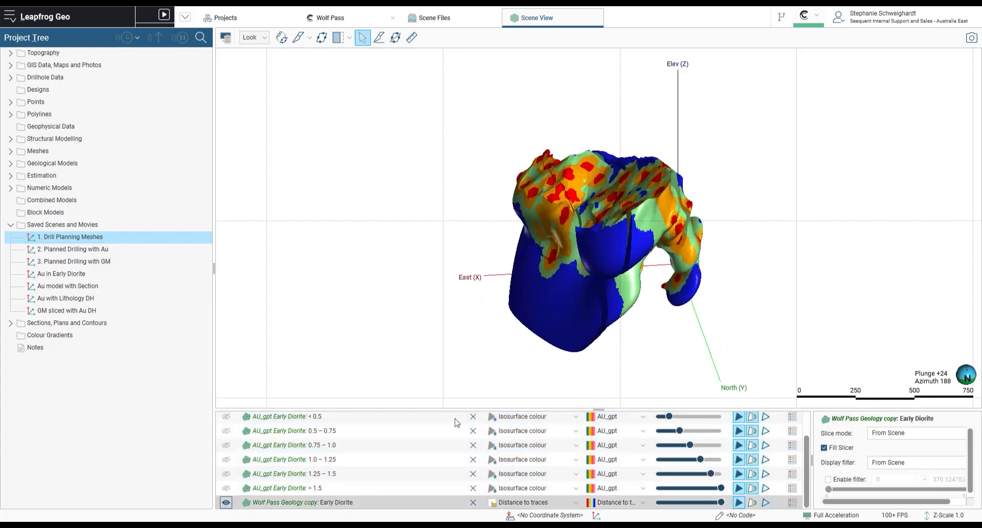
drag(751, 309, 94, 285)
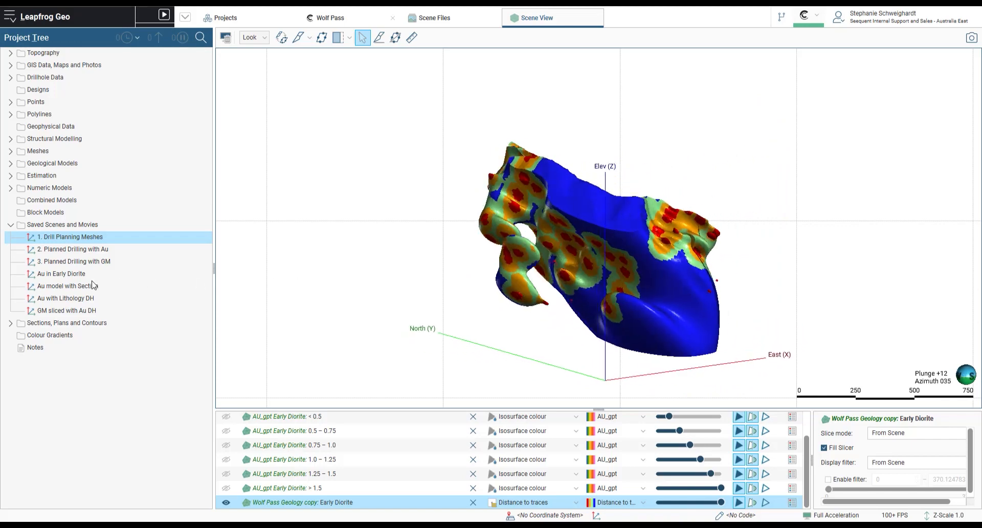
- Turn on the Topography surface in the scene
scroll(387, 465, up, 2)
click(226, 418)
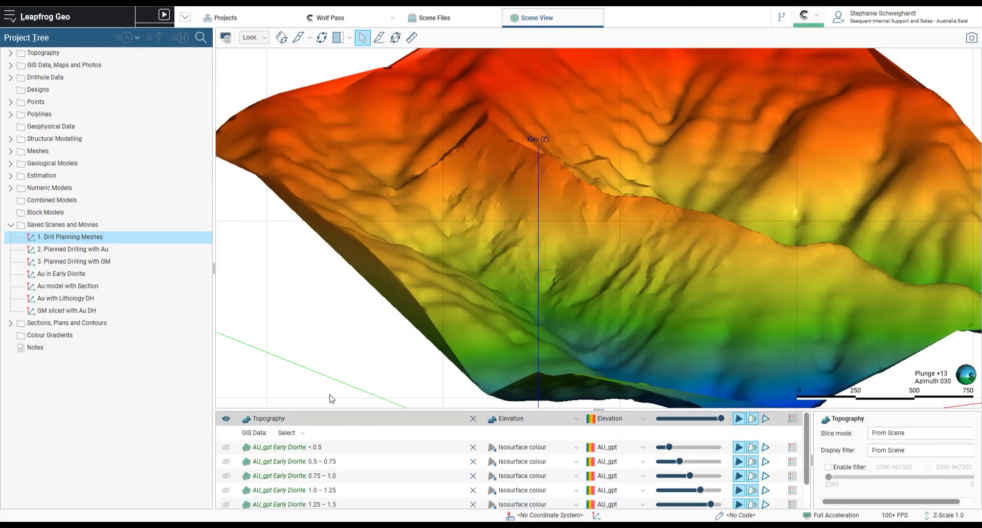
drag(545, 326, 231, 322)
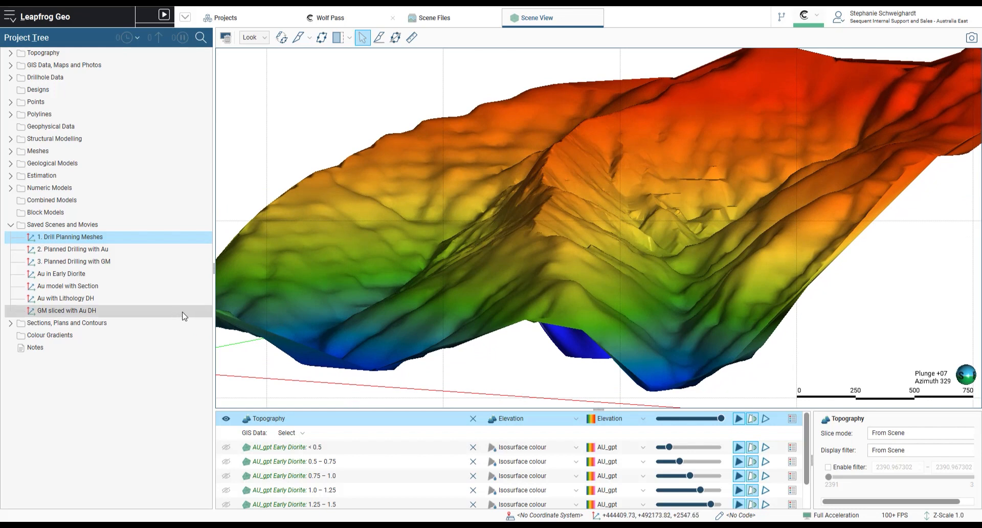
- Open the Au in Early Diorite saved scene, then load the 2. Planned Drilling with Au scene
double_click(115, 273)
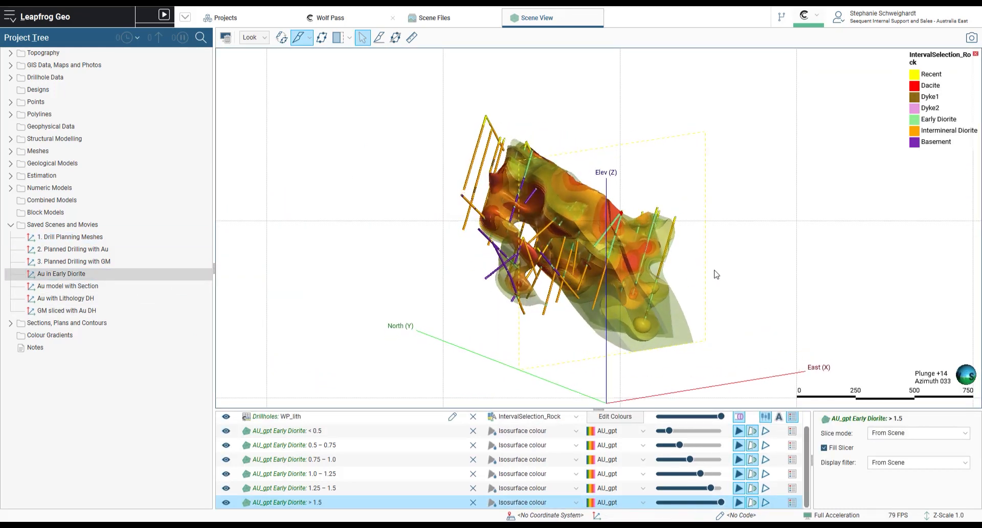
scroll(700, 273, up, 2)
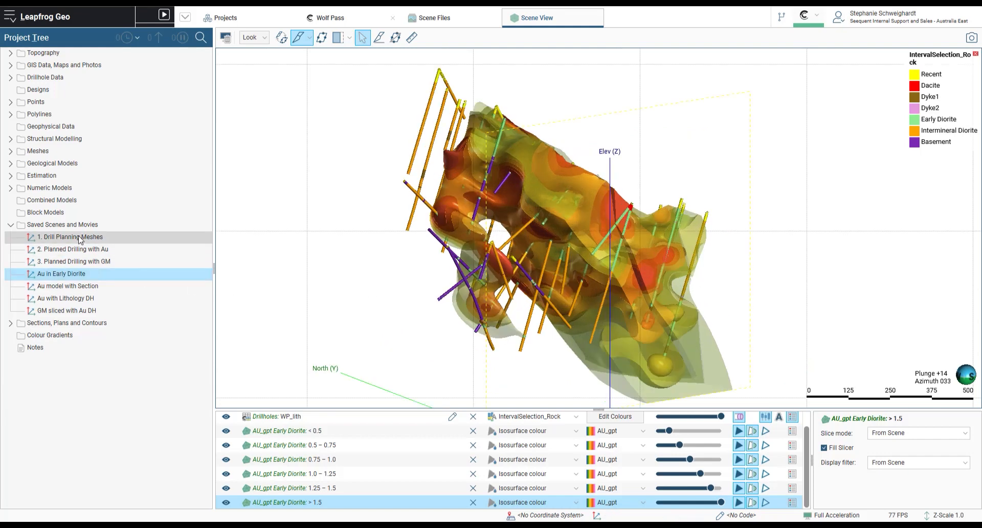
drag(80, 238, 936, 311)
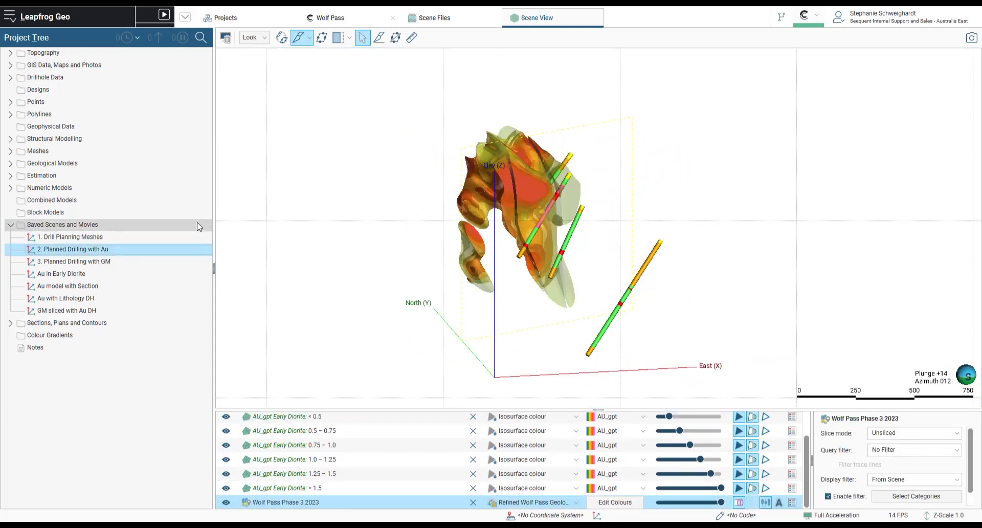
- Export 2. Planned Drilling with Au, 3. Planned Drilling with GM, Au in Early Diorite and GM sliced with Au DH as "Wolf Pass Phase 3 Drilling" in Drill Planning
right_click(161, 225)
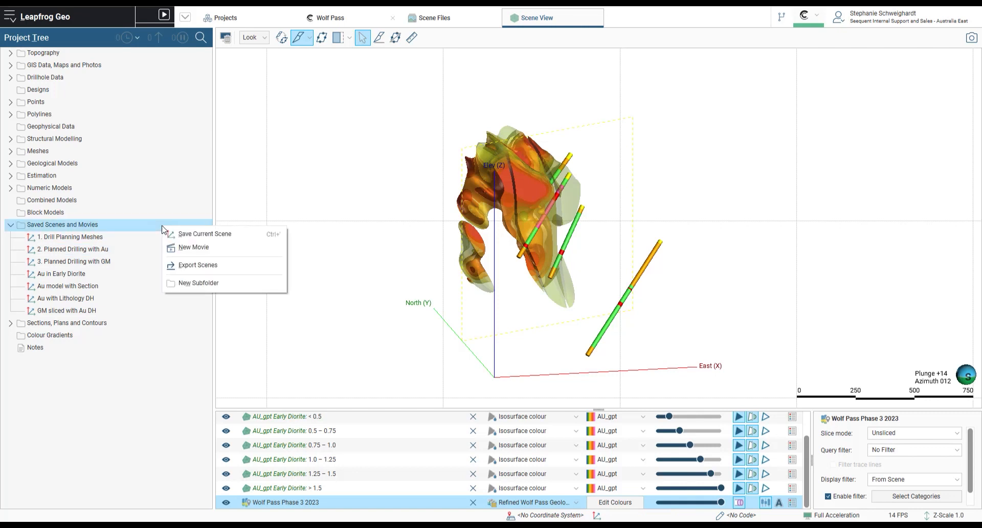
click(192, 269)
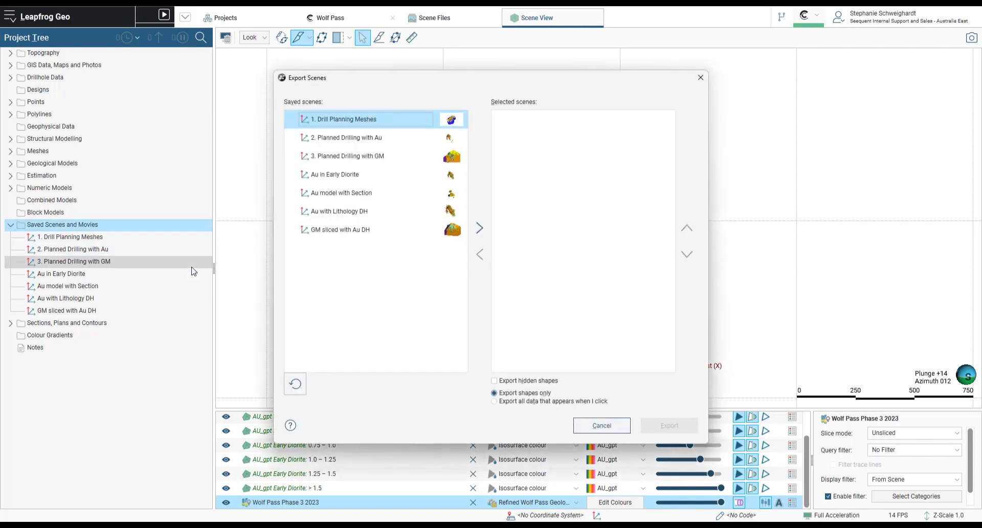
mouse_move(398, 113)
click(397, 135)
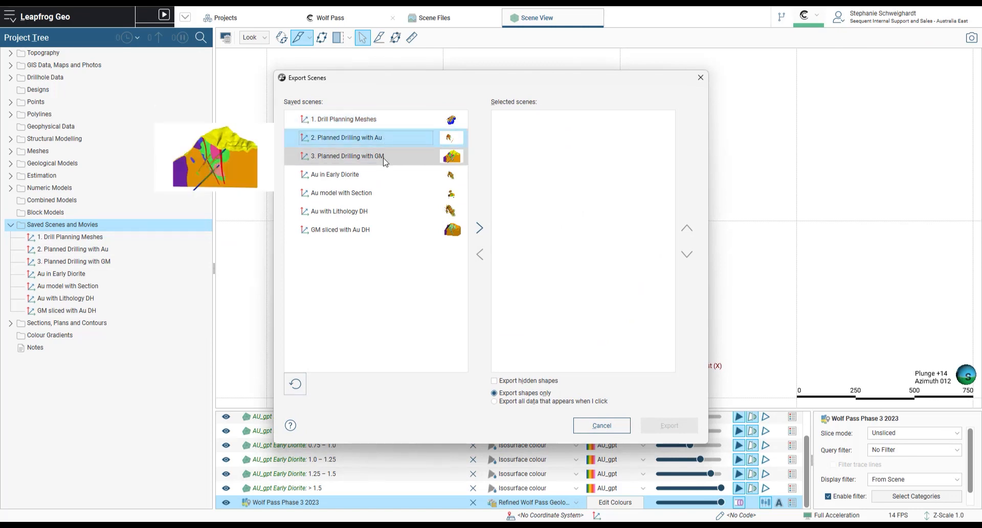
ctrl+click(384, 158)
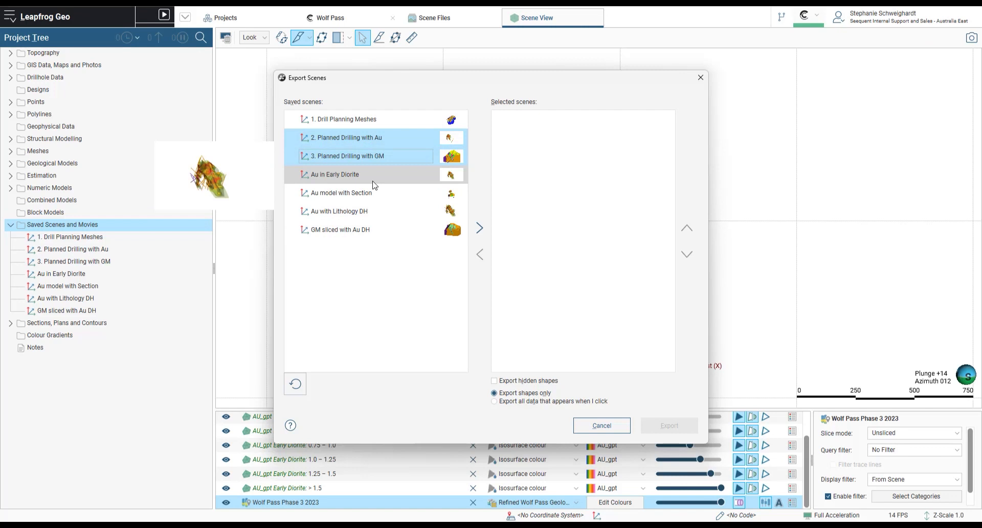
ctrl+click(374, 180)
ctrl+click(393, 225)
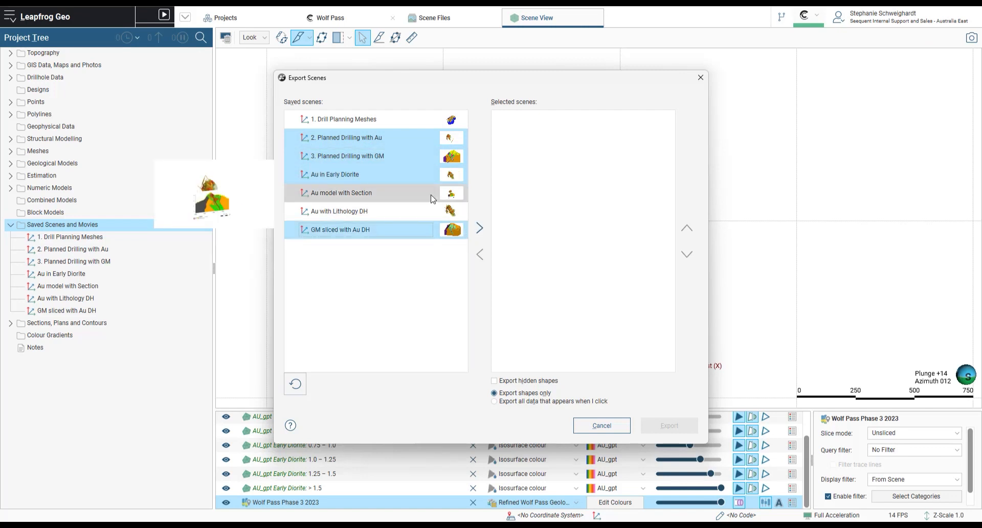
click(479, 228)
click(685, 430)
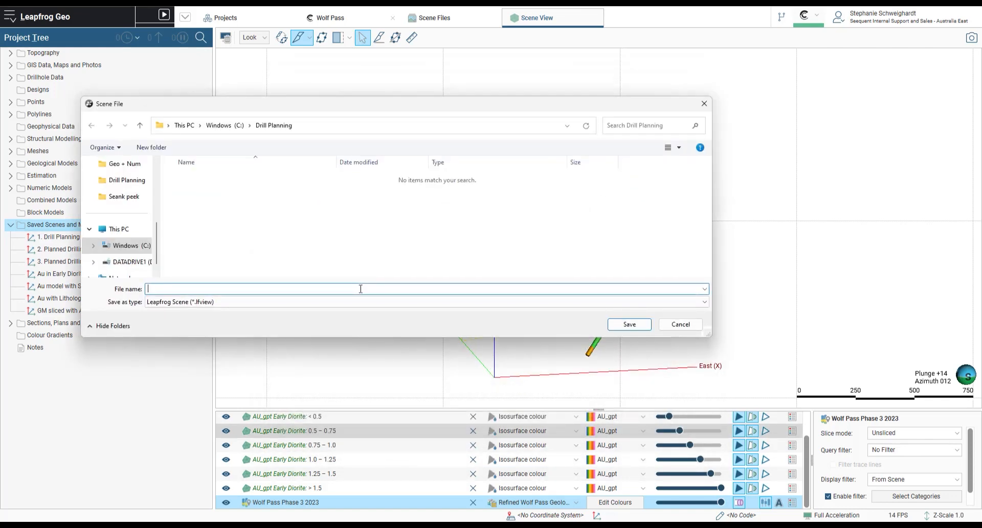
text(Wolf Pass Phase 3 Drilling)
click(630, 324)
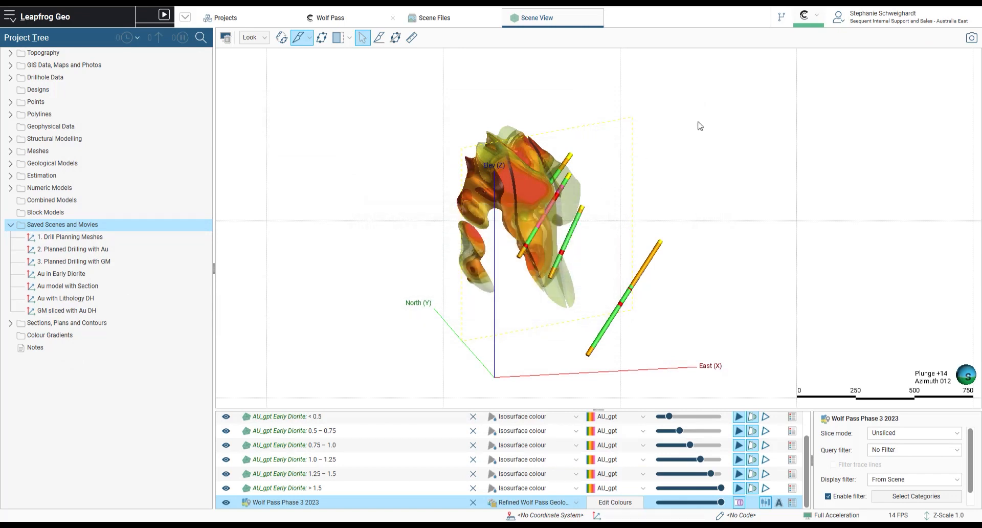
- Open the account's About permissions and go to extension selection for the licence
click(890, 19)
click(887, 57)
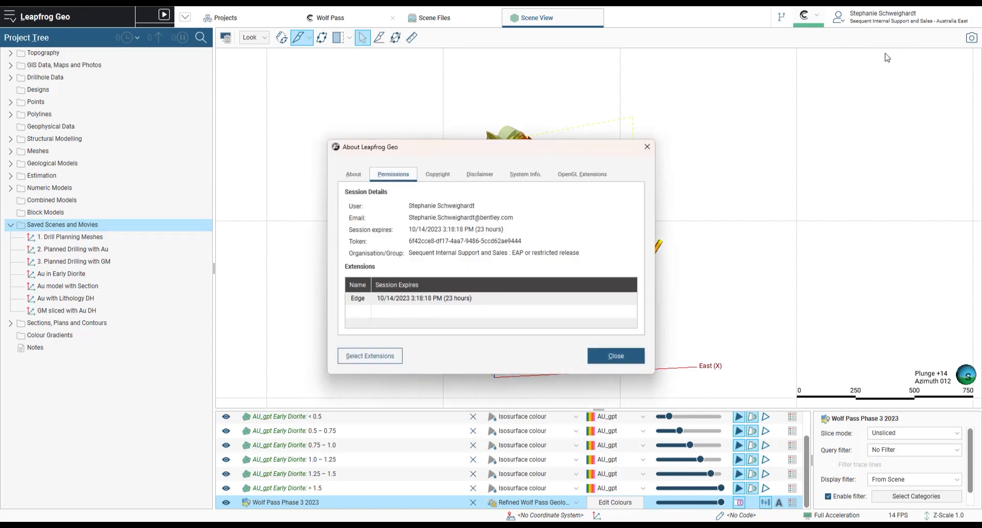
click(390, 361)
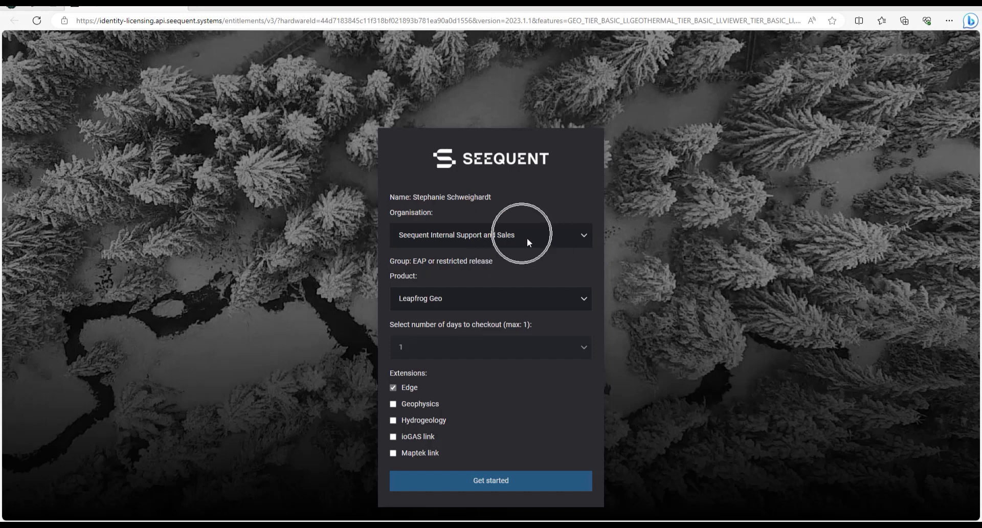
- Switch the licensing organisation to the user's personal entry
key(ctrl)
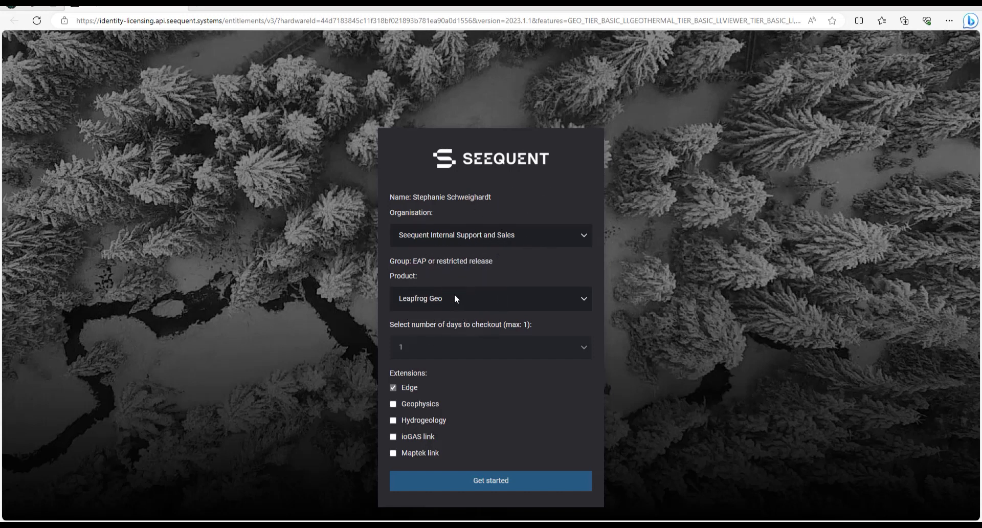
key(ctrl)
click(585, 233)
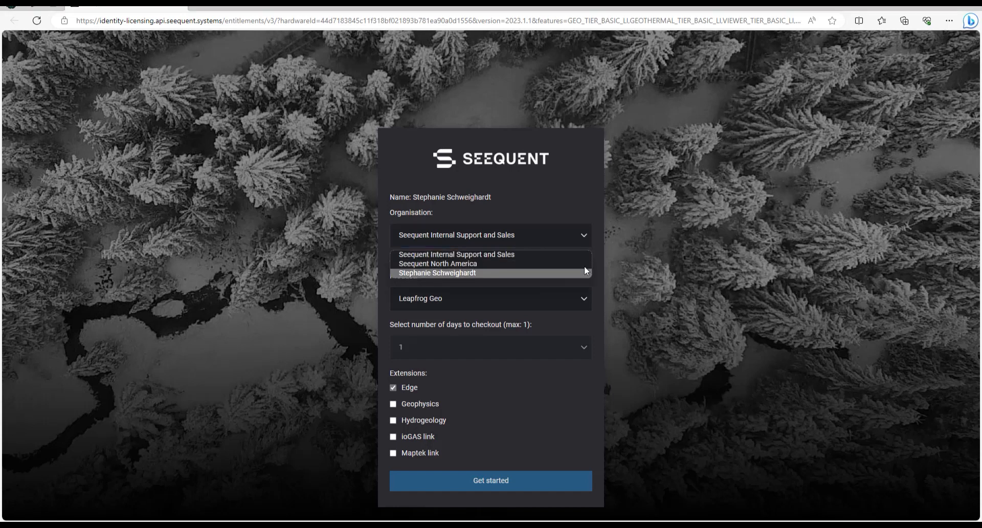
click(475, 273)
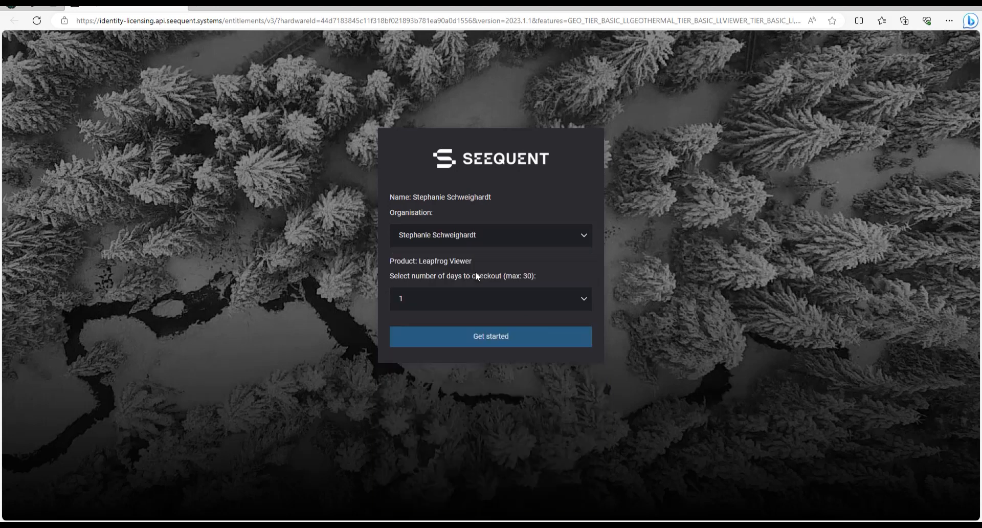
- Set the Leapfrog Viewer checkout to 14 days and get started
click(454, 265)
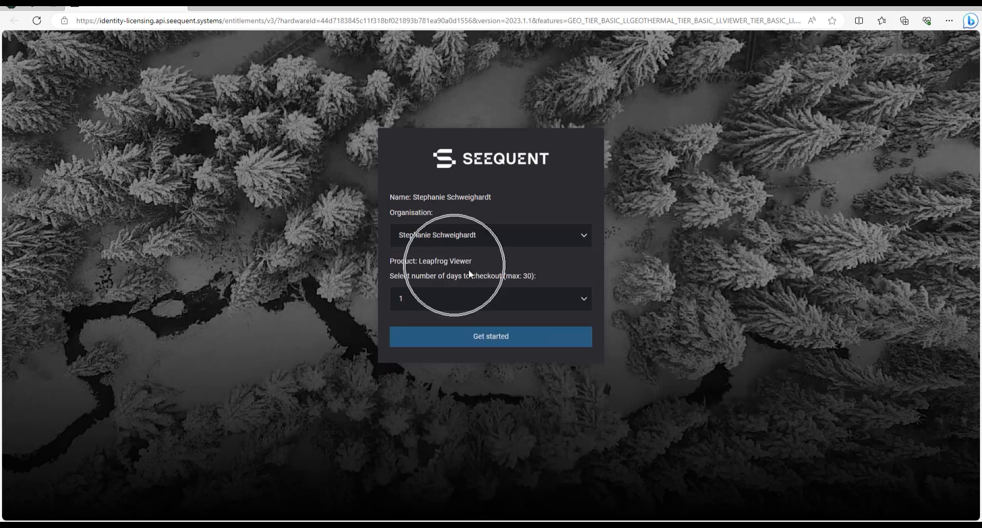
click(458, 298)
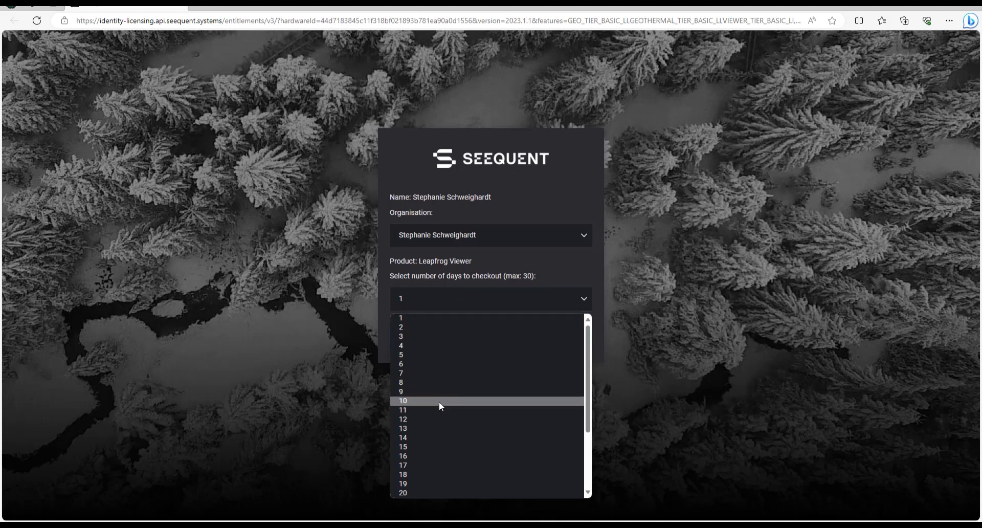
click(430, 438)
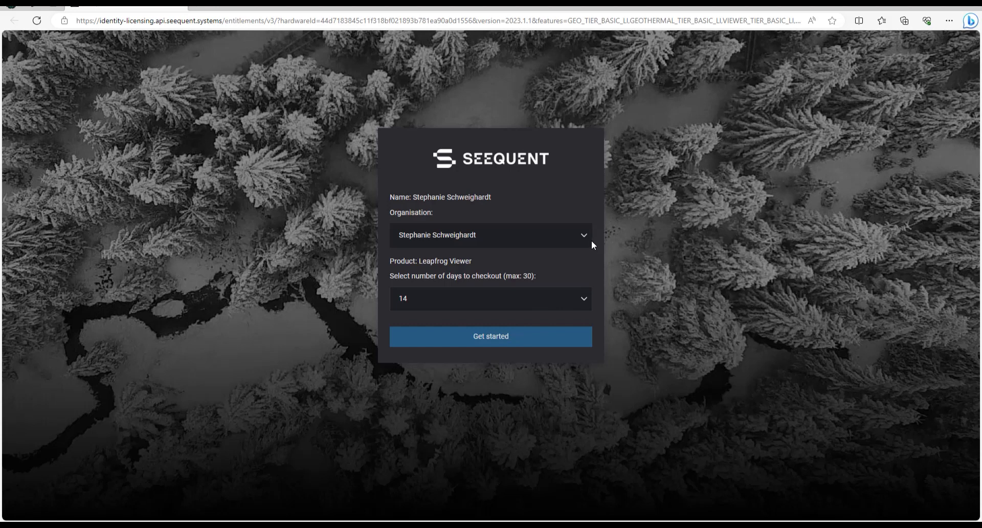
click(547, 344)
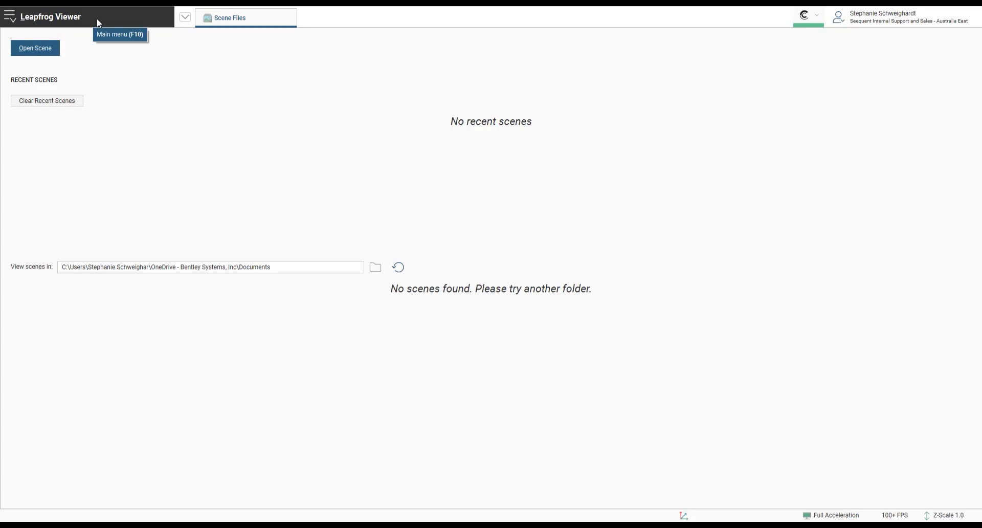
- Open the Wolf Pass Phase 3 Drilling scene file from the Drill Planning folder and list its saved scenes
click(59, 54)
scroll(117, 246, down, 3)
click(125, 261)
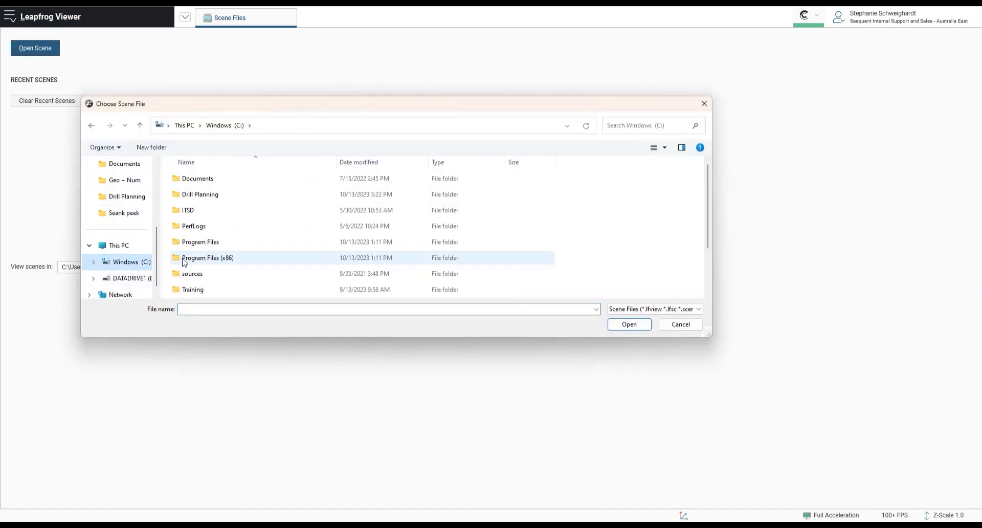
click(209, 199)
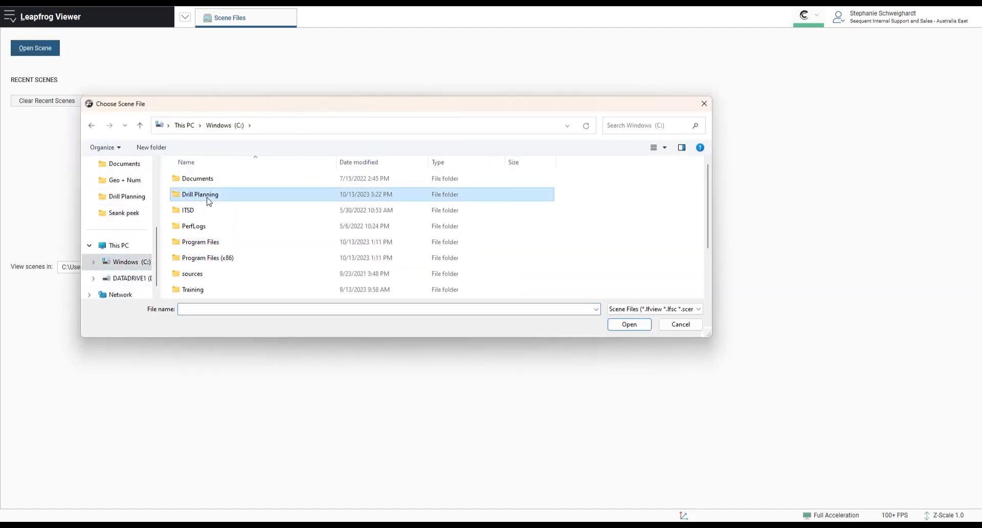
click(613, 329)
click(588, 180)
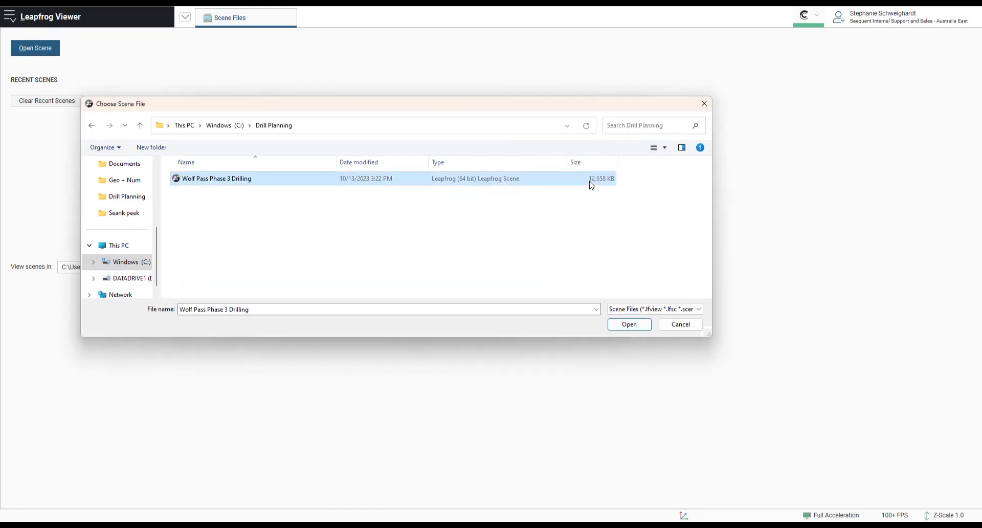
click(639, 329)
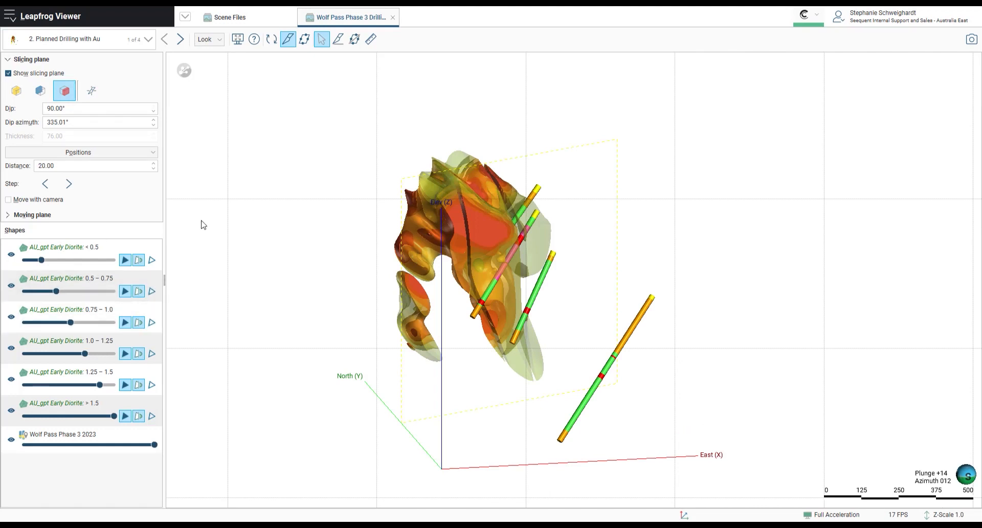
click(136, 45)
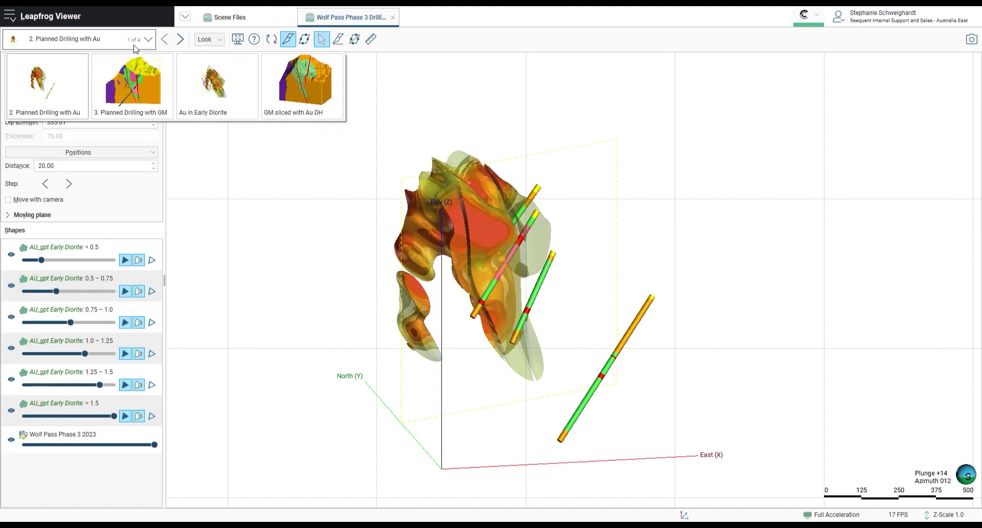
- Switch to the saved scene 3. Planned Drilling with GM and return to a perspective view
click(149, 116)
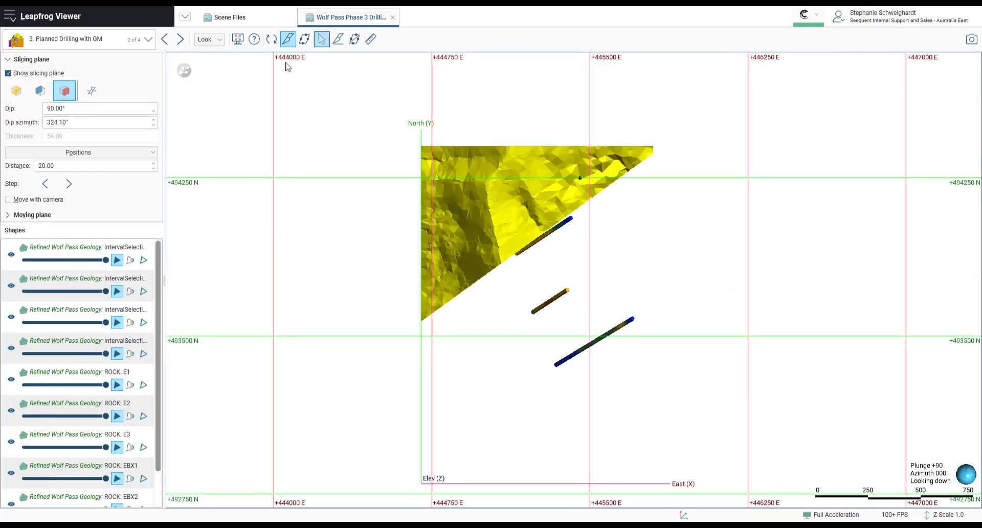
click(287, 39)
click(338, 39)
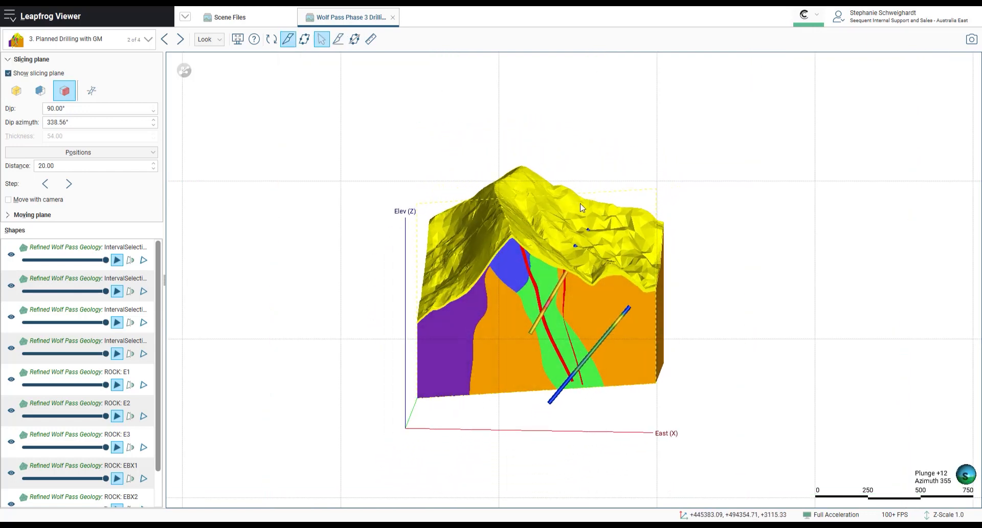
- Set the slicing plane to a thin slice and step it back and forth through the geology model
click(16, 91)
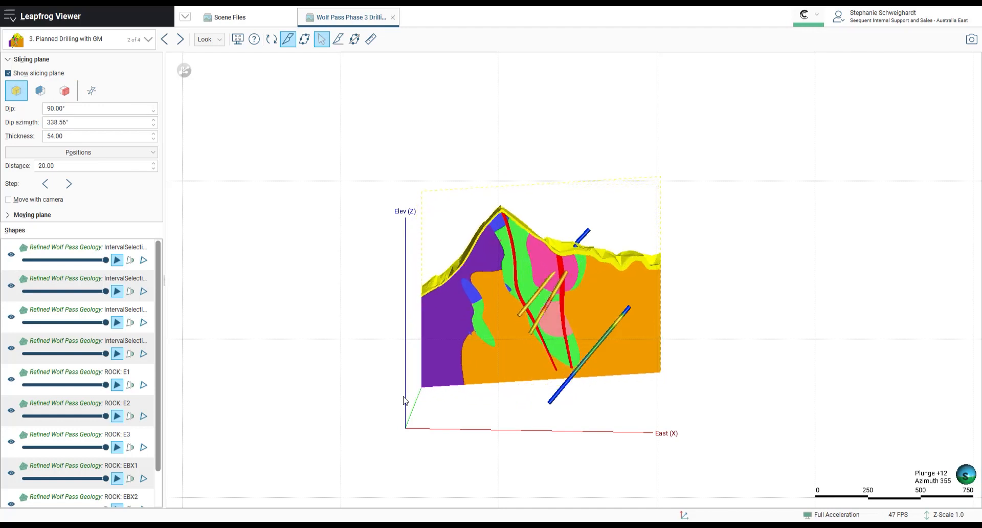
drag(404, 401, 501, 428)
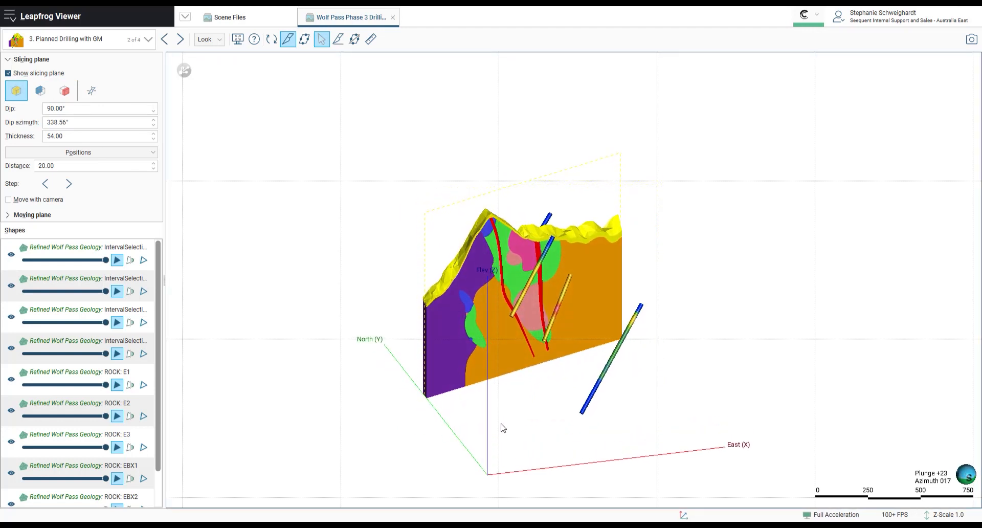
key(comma)
key(comma)
key(comma)
key(comma)
key(comma)
key(comma)
key(comma)
key(comma)
key(comma)
key(comma)
key(comma)
key(comma)
key(comma)
key(comma)
key(comma)
key(comma)
key(comma)
key(comma)
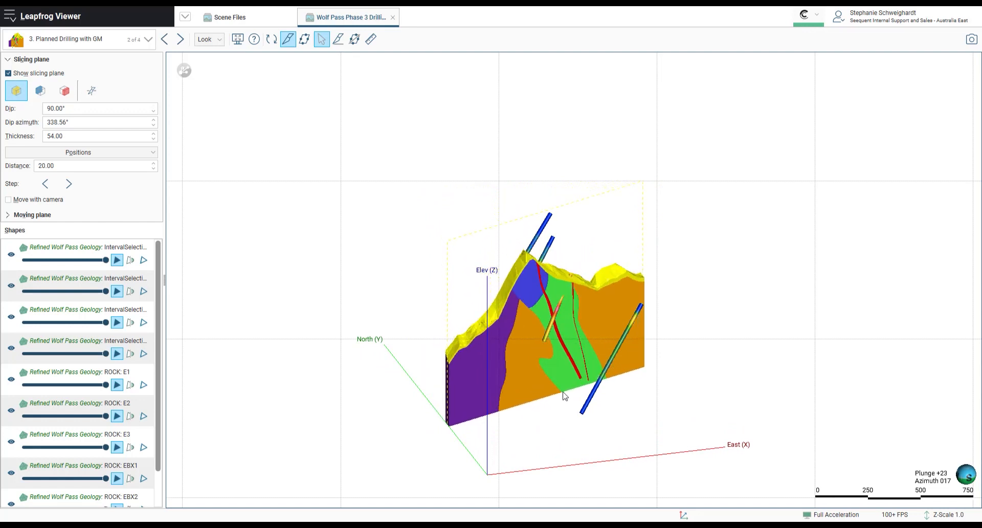
key(period)
key(period)
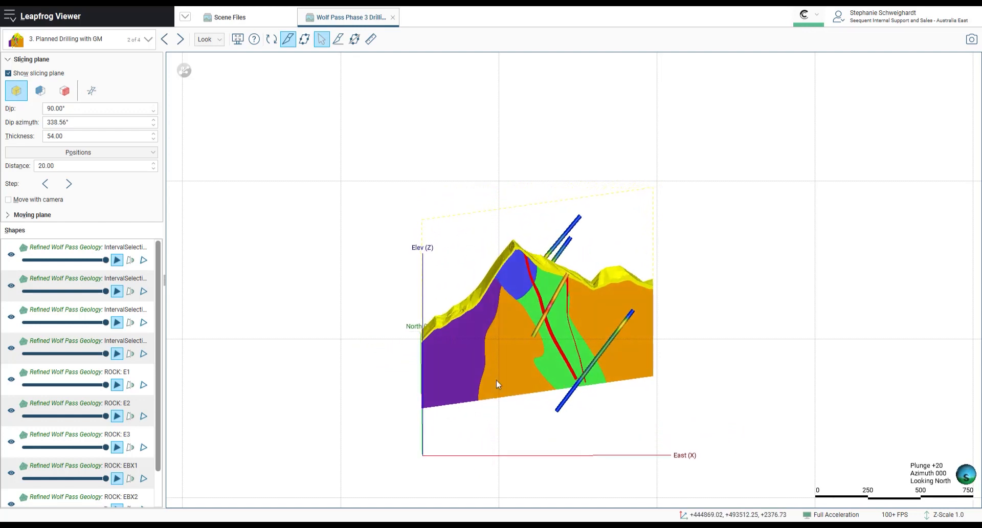
- Look north and hide the fourth Refined Wolf Pass Geology interval selection shape
key(n)
click(10, 348)
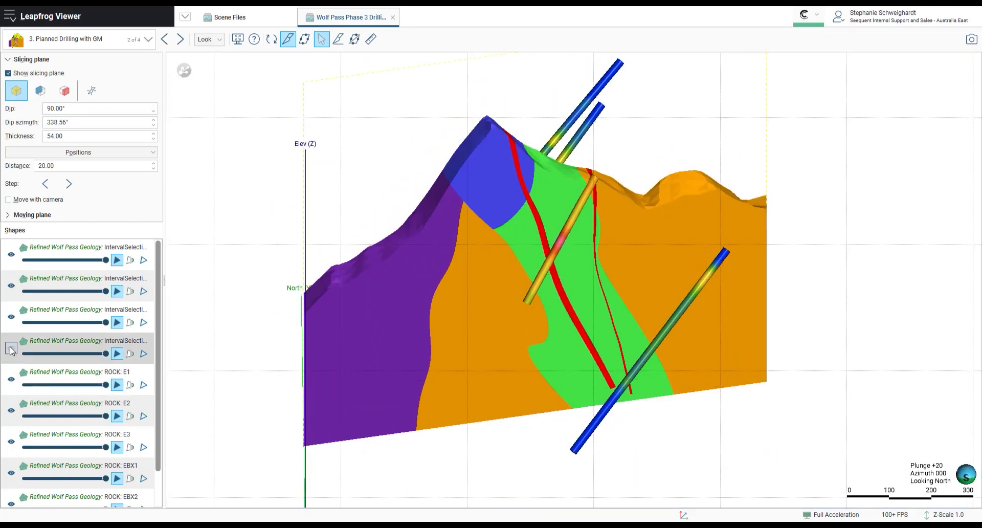
click(11, 348)
click(11, 348)
click(11, 318)
click(8, 322)
click(26, 313)
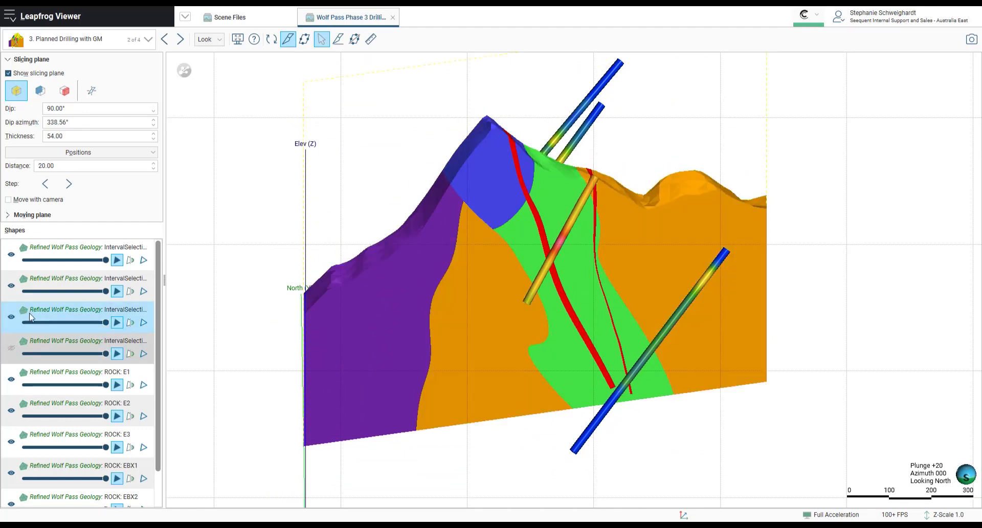
- Select all shapes and lower their opacity to about half
key(ctrl+a)
drag(106, 322, 67, 326)
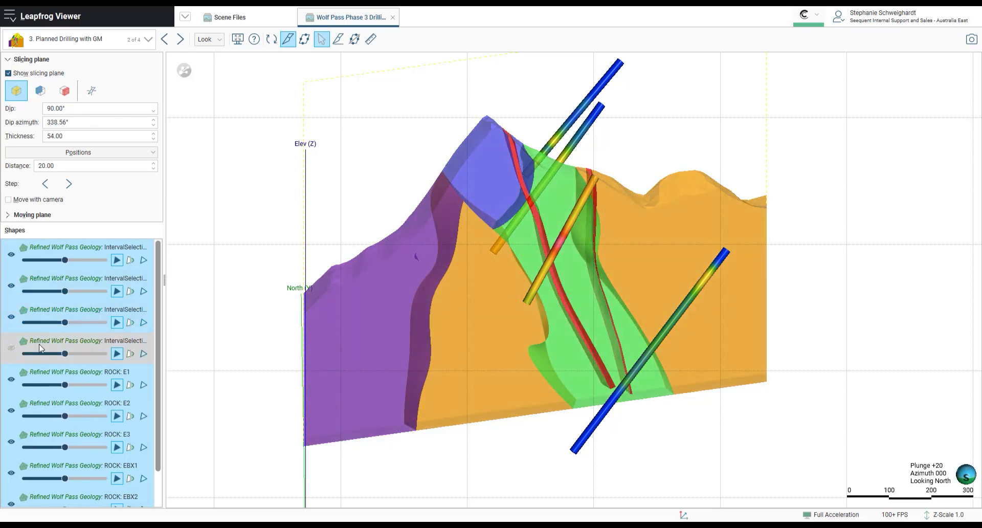
- Measure the length of the middle planned drillhole through the geology with the ruler
click(27, 435)
drag(596, 139, 609, 146)
scroll(609, 146, up, 5)
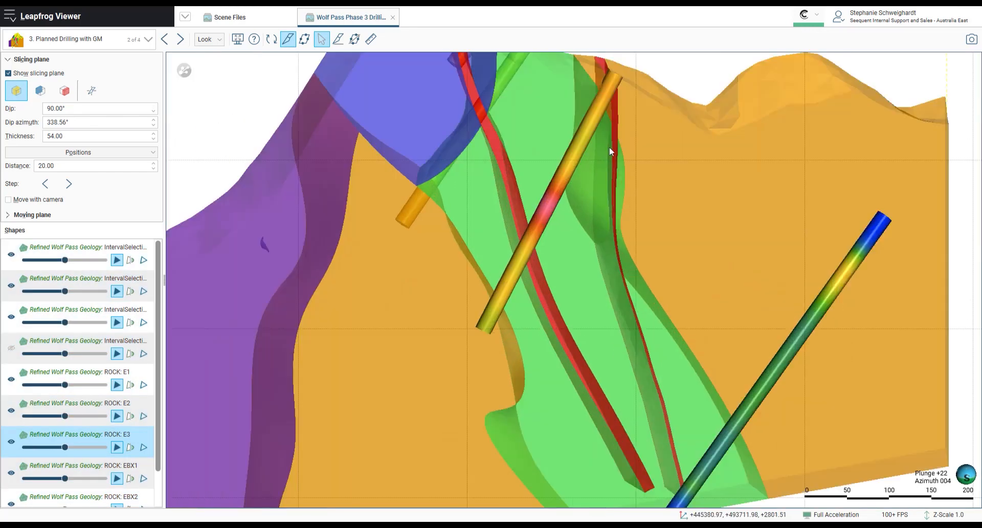
middle_drag(589, 168, 590, 229)
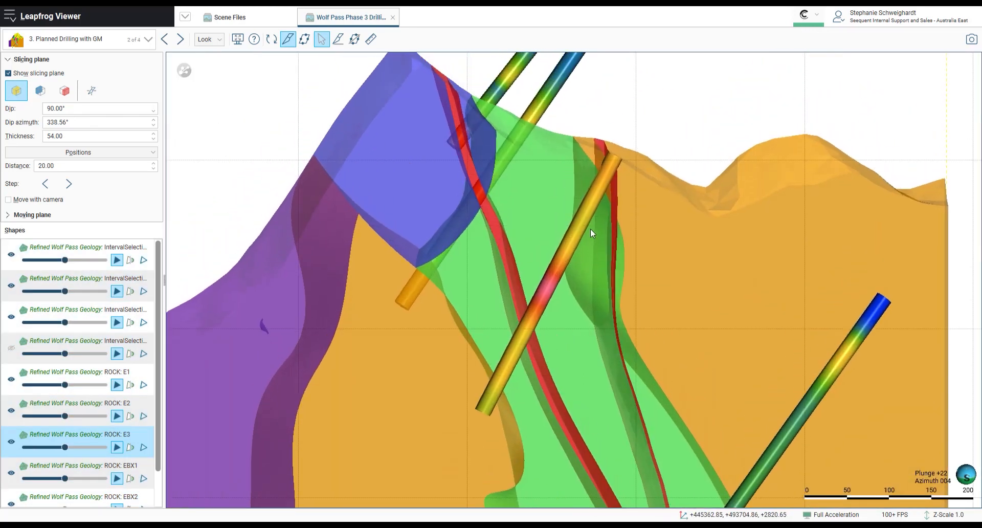
click(370, 39)
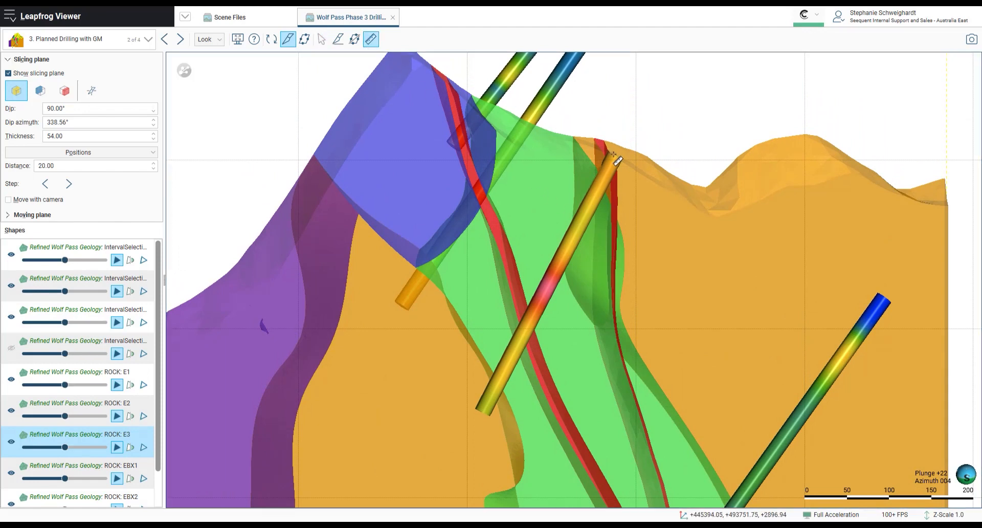
drag(615, 156, 553, 273)
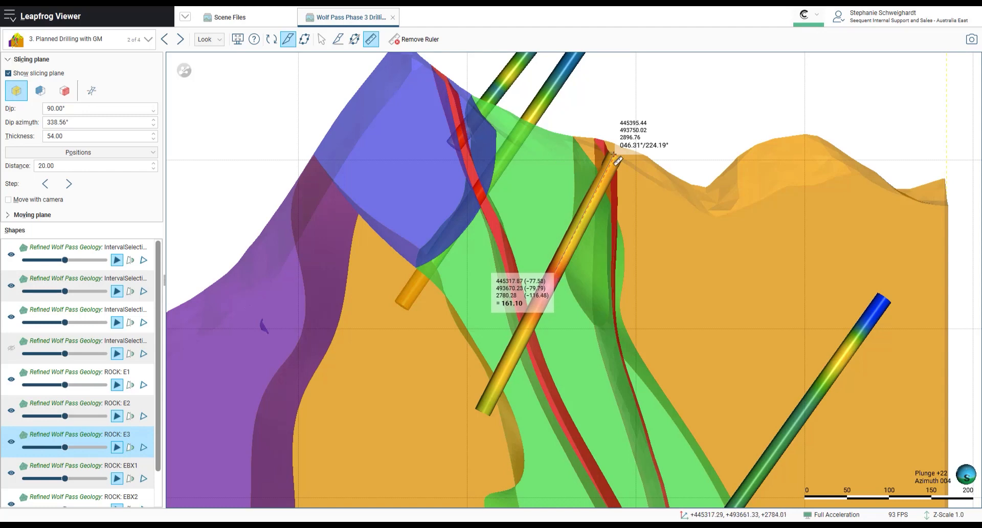
key(Escape)
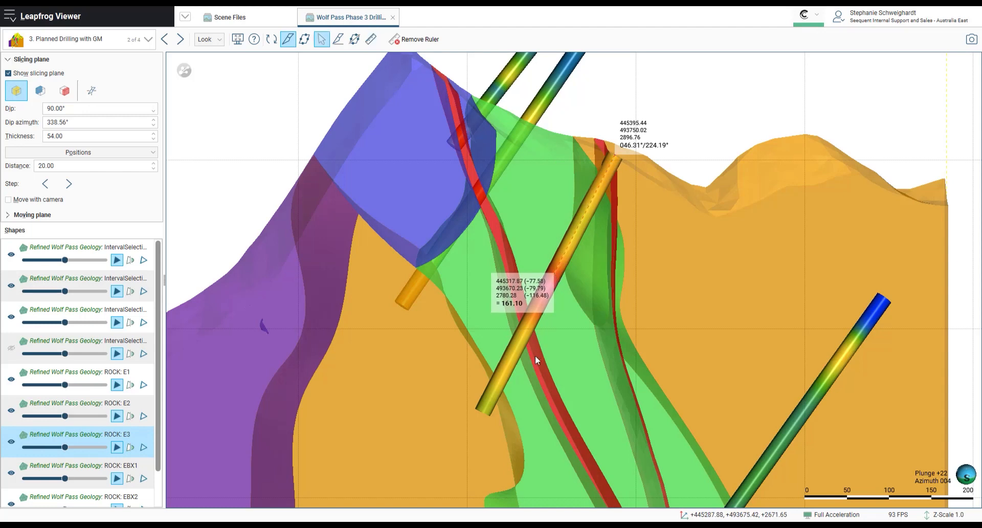
- Switch to scene 2. Planned Drilling with Au and measure along the central drillhole with the ruler
click(147, 40)
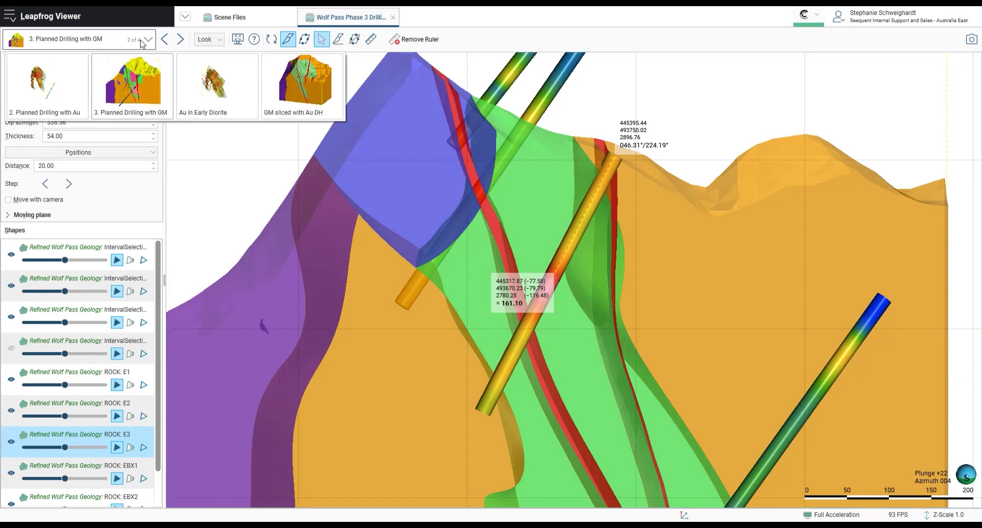
click(58, 92)
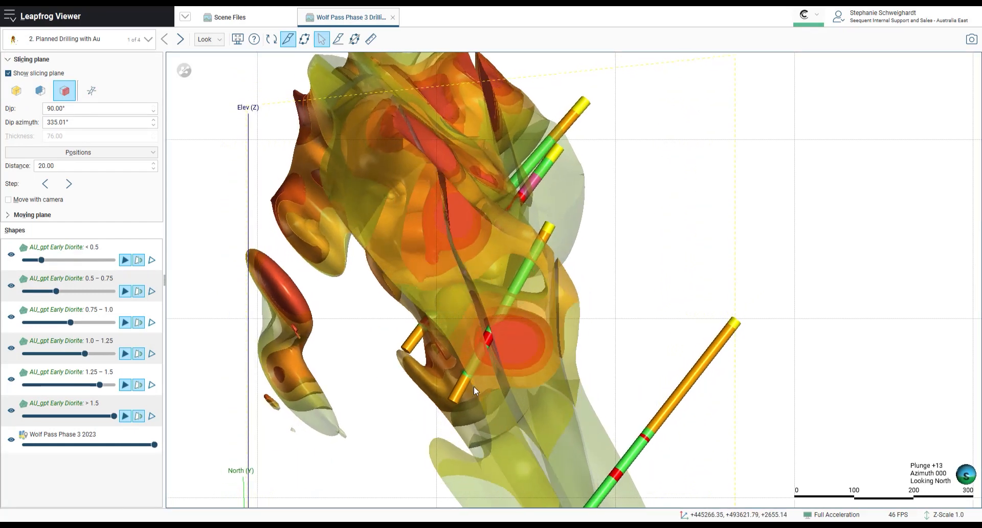
click(372, 40)
drag(548, 226, 450, 377)
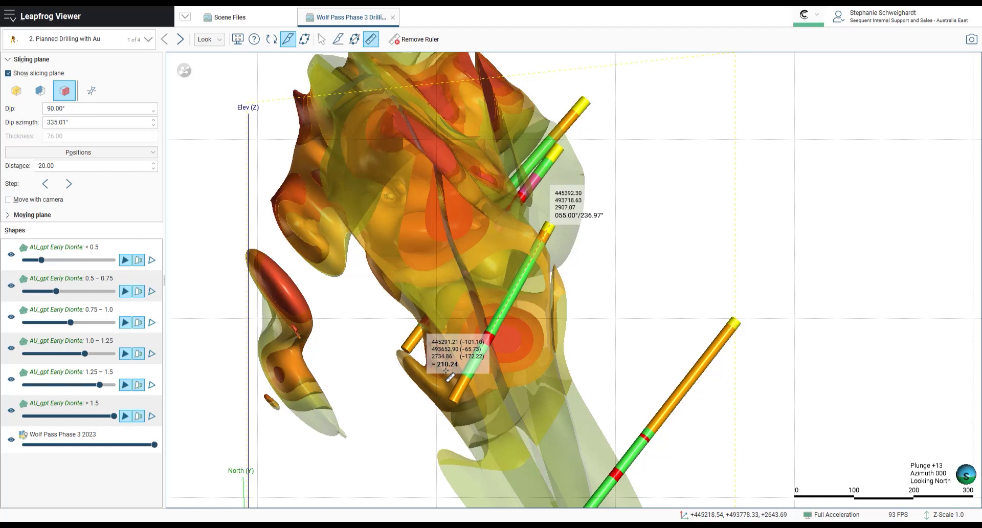
key(Escape)
scroll(447, 370, down, 2)
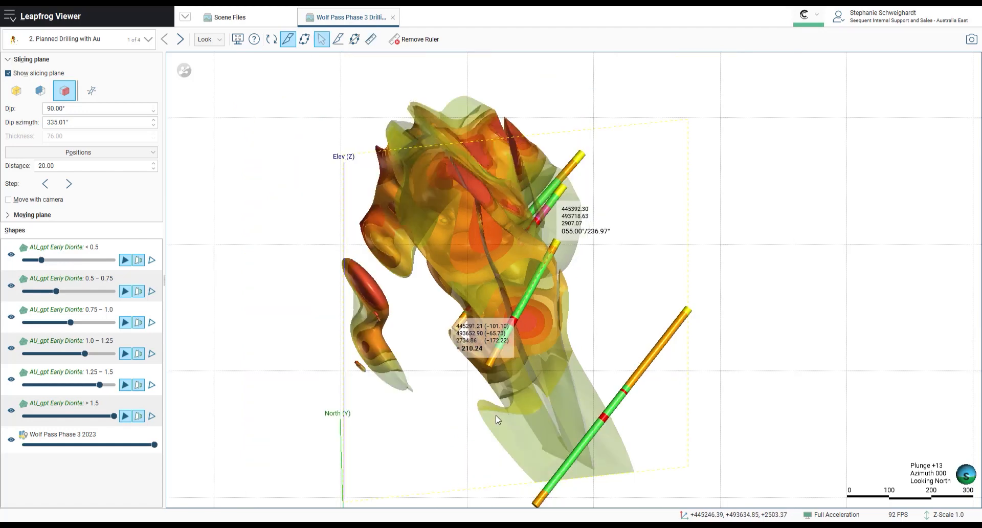
mouse_move(495, 416)
mouse_down()
mouse_move(575, 420)
mouse_move(507, 415)
mouse_up()
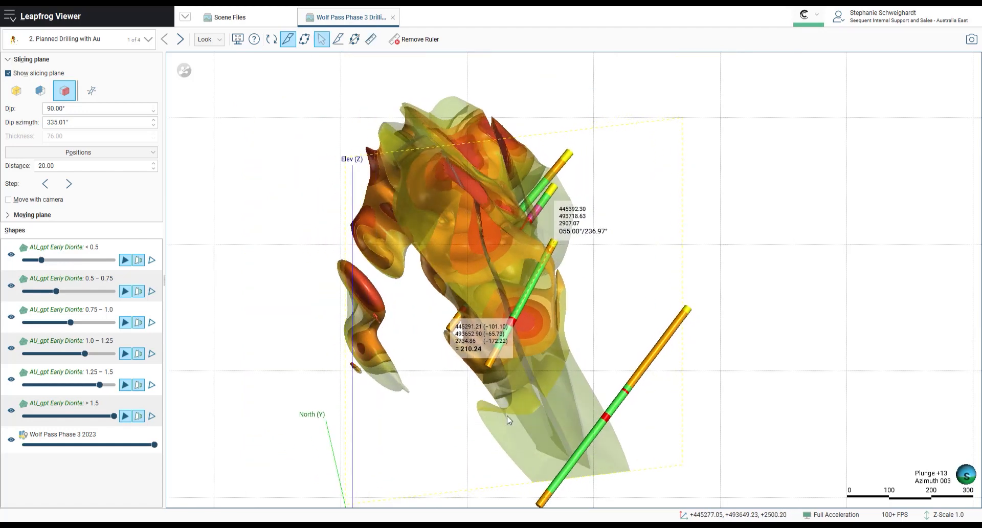